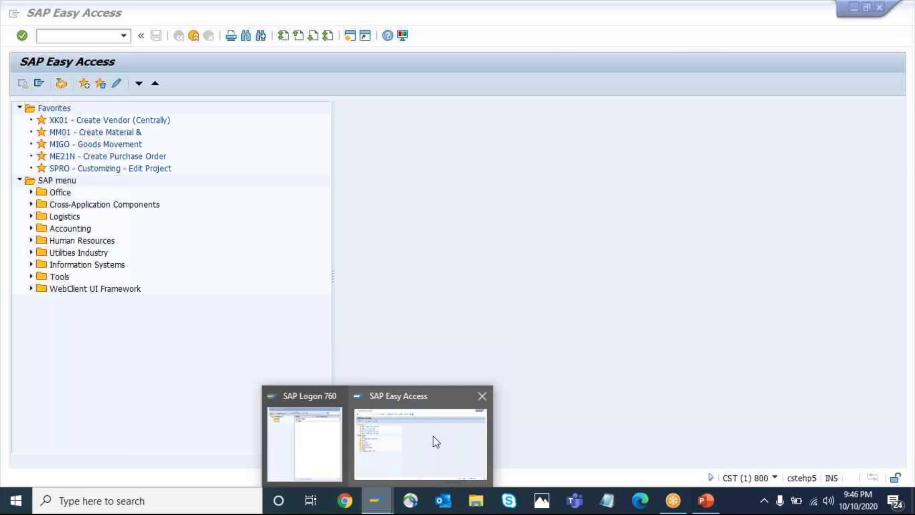
Step: Run SMW0 and list all binary data objects for WebRFC applications
{"action": "left_click", "coordinate": [405, 431]}
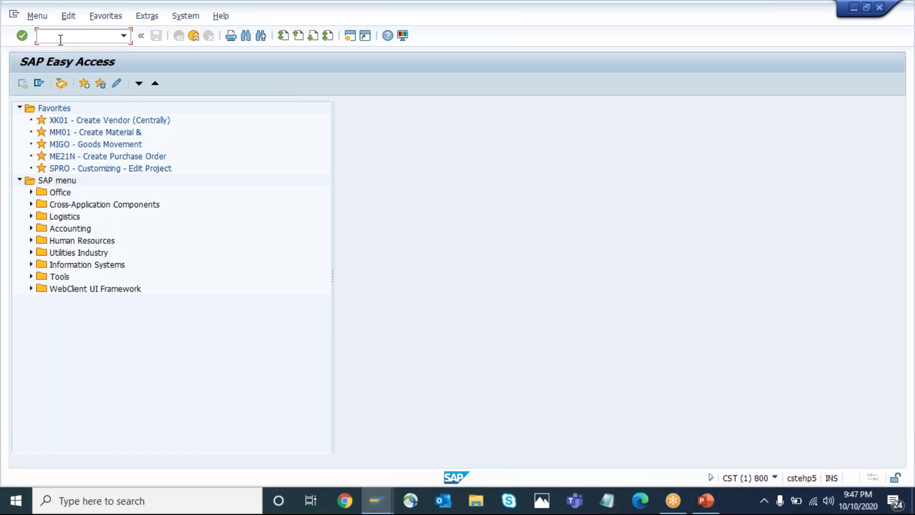
{"action": "type", "text": "SMW0"}
{"action": "key", "text": "Return"}
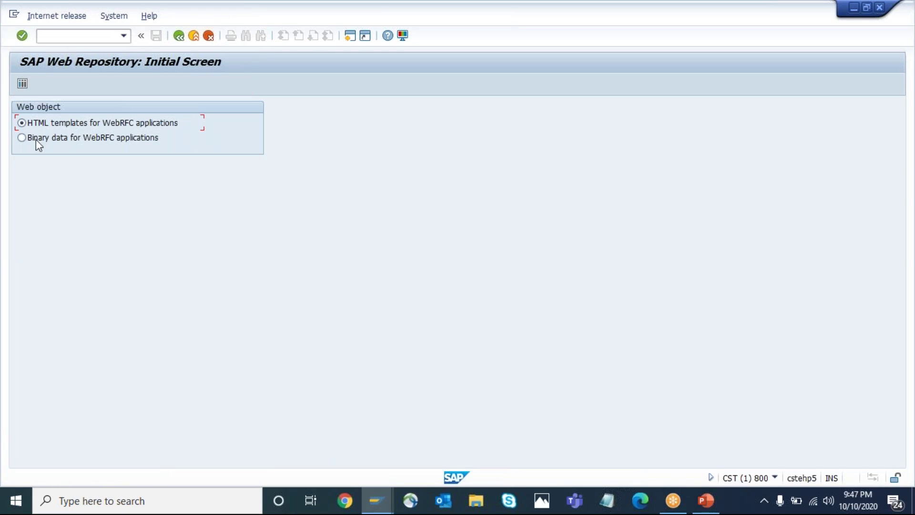
{"action": "left_click", "coordinate": [37, 140]}
{"action": "left_click", "coordinate": [22, 84]}
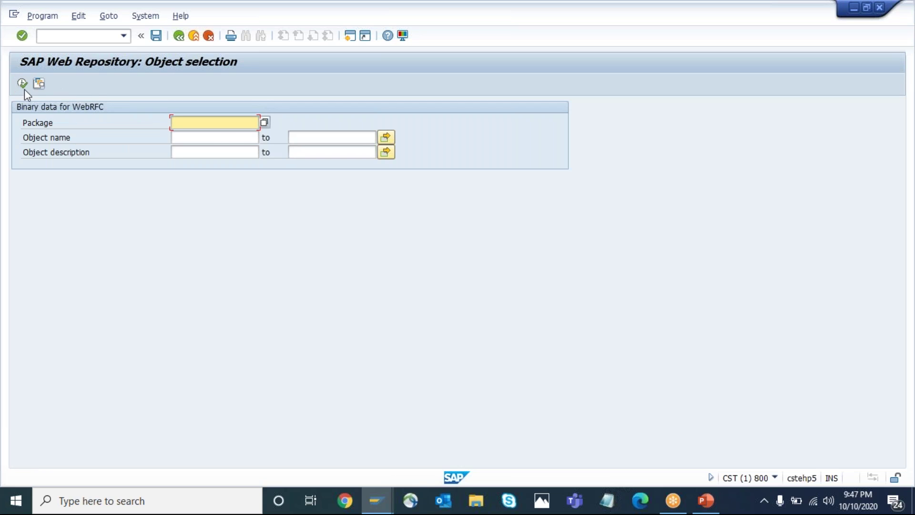
{"action": "left_click", "coordinate": [22, 84]}
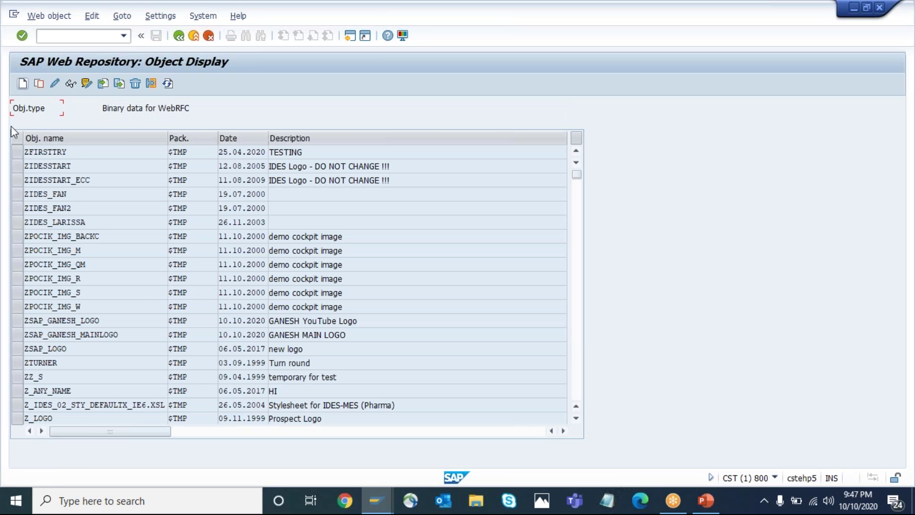
Step: Create and save MIME type GANESHSAPLOGO/EASY ACCESS with extension *.jpg in Maintain MIME types
{"action": "left_click", "coordinate": [162, 17]}
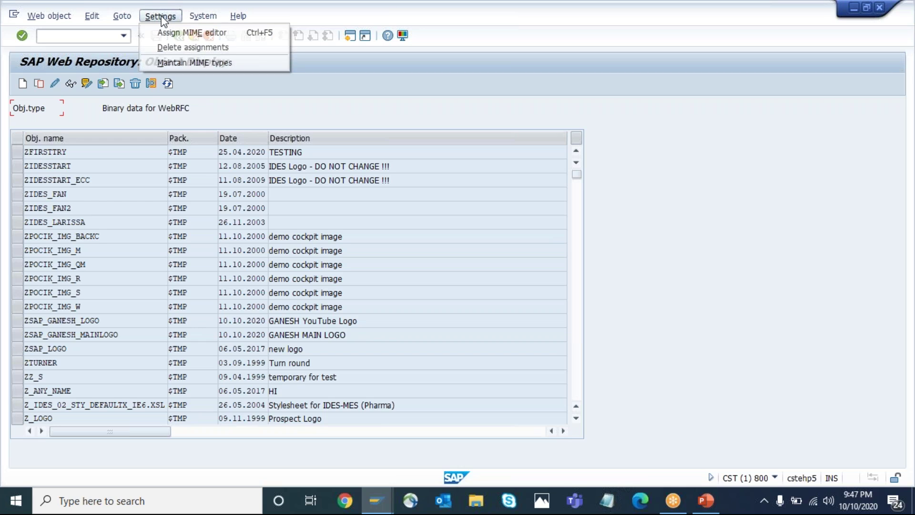
{"action": "left_click", "coordinate": [185, 67]}
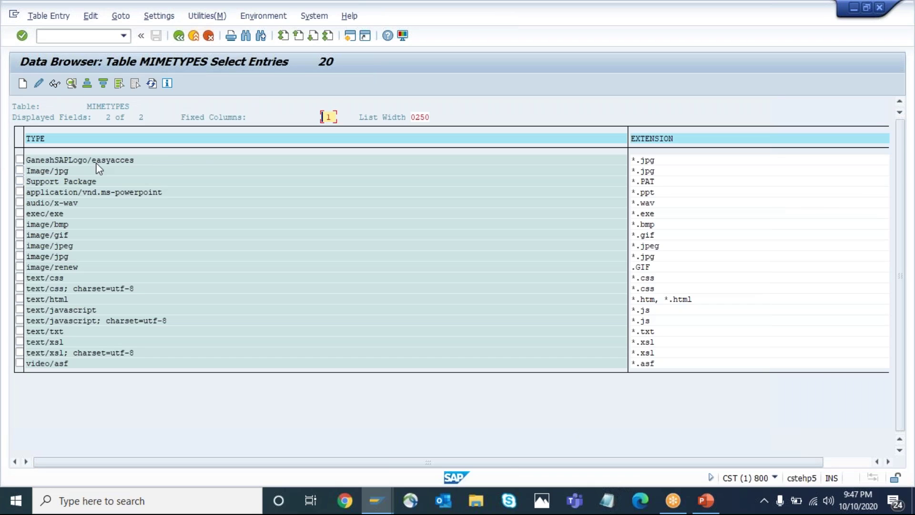
{"action": "left_click", "coordinate": [24, 85]}
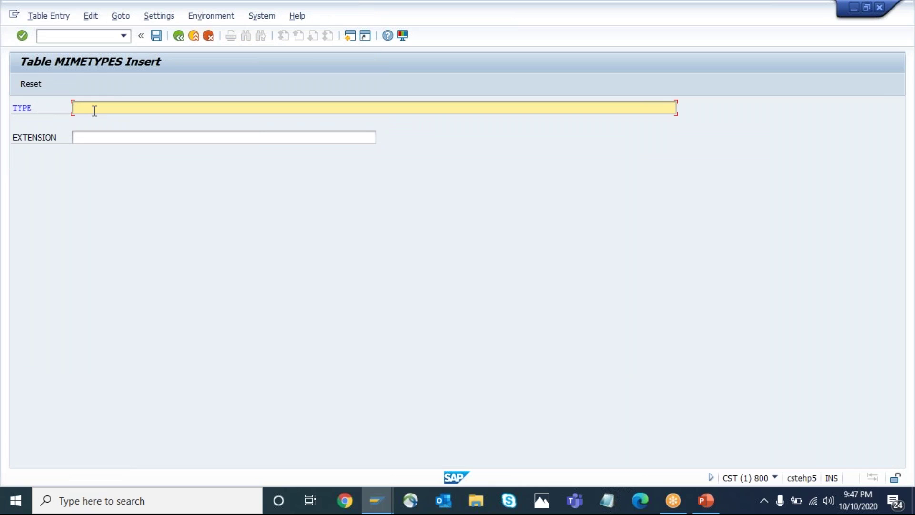
{"action": "type", "text": "Gane"}
{"action": "key", "text": "BackSpace"}
{"action": "key", "text": "BackSpace"}
{"action": "key", "text": "BackSpace"}
{"action": "type", "text": "ANESHSAP"}
{"action": "type", "text": "LOGO"}
{"action": "type", "text": "/EASY"}
{"action": "type", "text": " ACCESS"}
{"action": "key", "text": "Tab"}
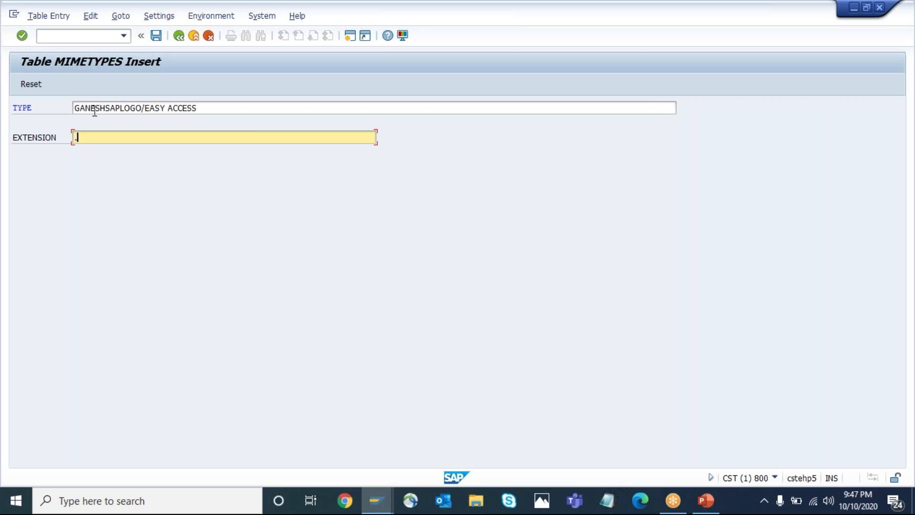
{"action": "type", "text": "*.JP"}
{"action": "key", "text": "BackSpace"}
{"action": "key", "text": "BackSpace"}
{"action": "type", "text": "jpg"}
{"action": "key", "text": "Return"}
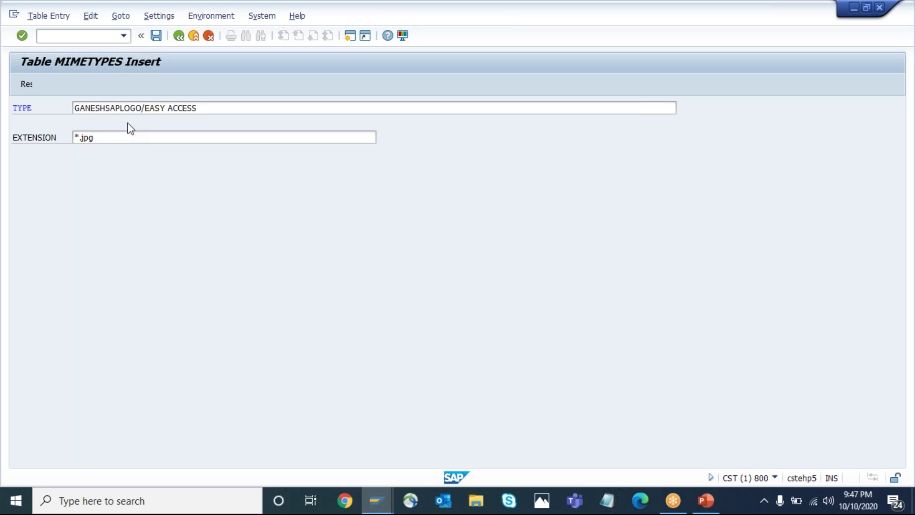
{"action": "left_click", "coordinate": [160, 39]}
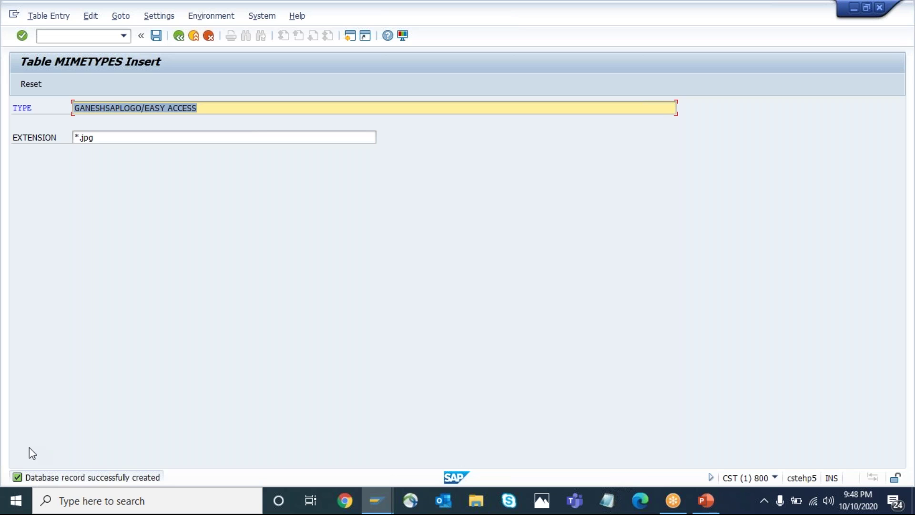
Step: Create web object ZLOGO_GANESH_SAPSCM described as 'Customized Logo for ganeshsapscm'
{"action": "left_click", "coordinate": [179, 36]}
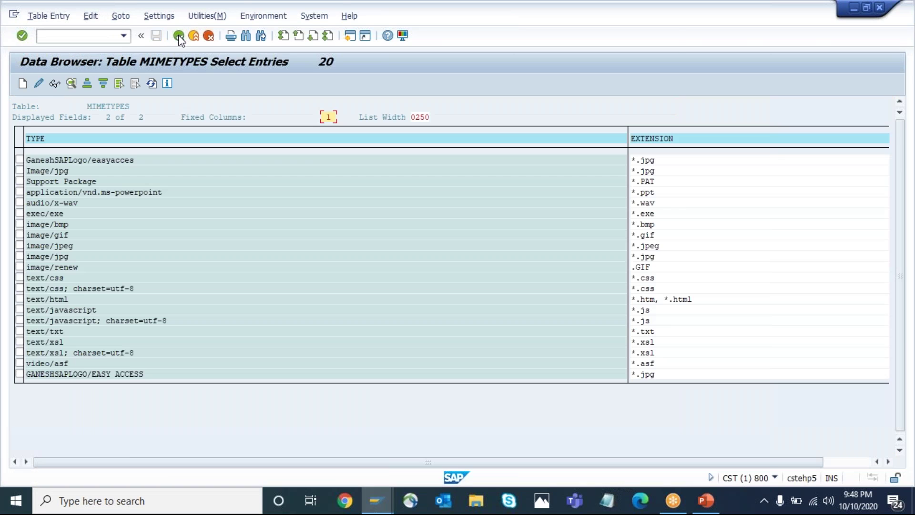
{"action": "left_click", "coordinate": [178, 36]}
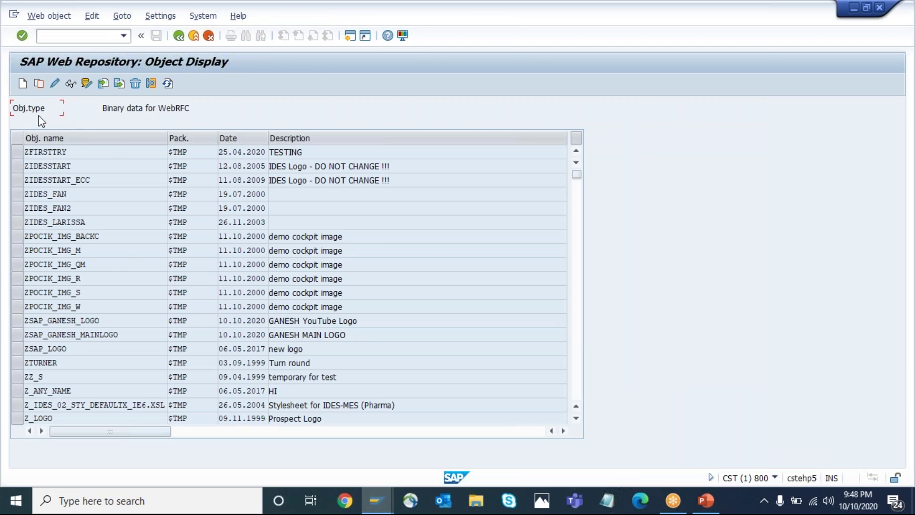
{"action": "left_click", "coordinate": [22, 86]}
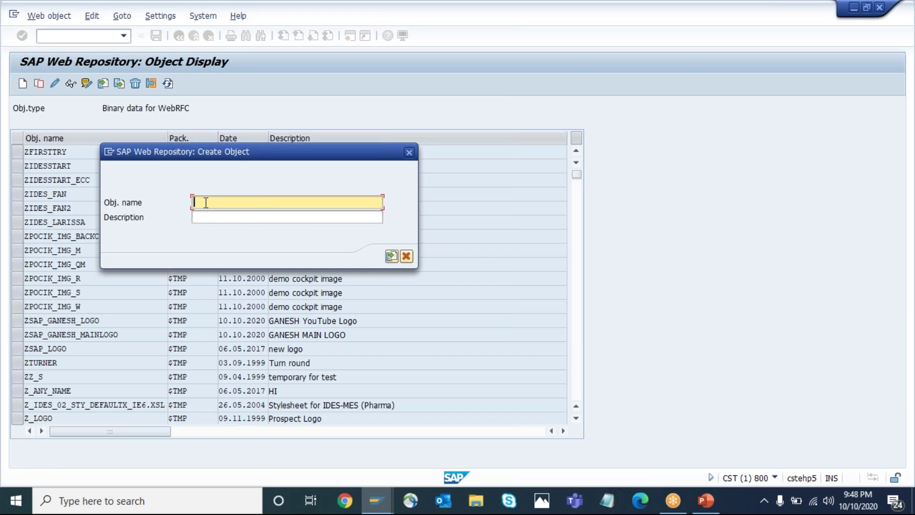
{"action": "left_click", "coordinate": [206, 202]}
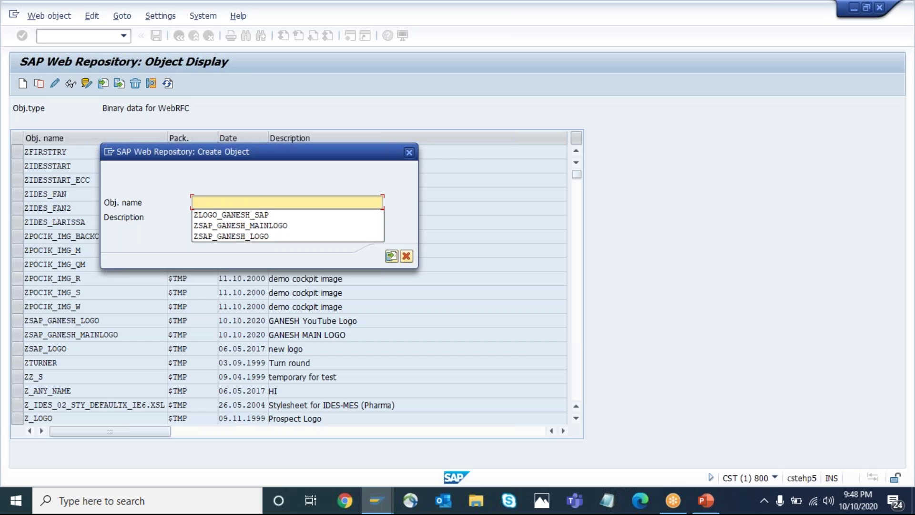
{"action": "key", "text": "Down"}
{"action": "key", "text": "Return"}
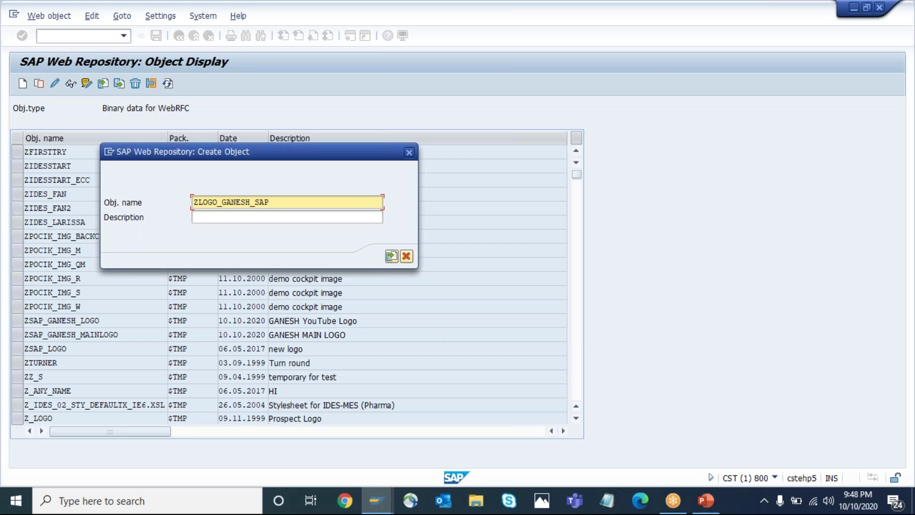
{"action": "type", "text": "SCM"}
{"action": "left_click", "coordinate": [267, 216]}
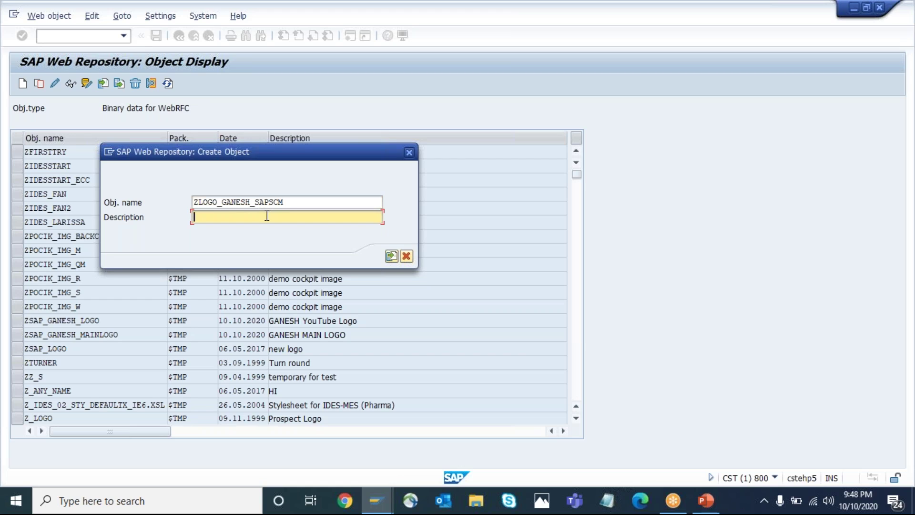
{"action": "type", "text": "Customized Logo for ga"}
{"action": "type", "text": "neshsapscm"}
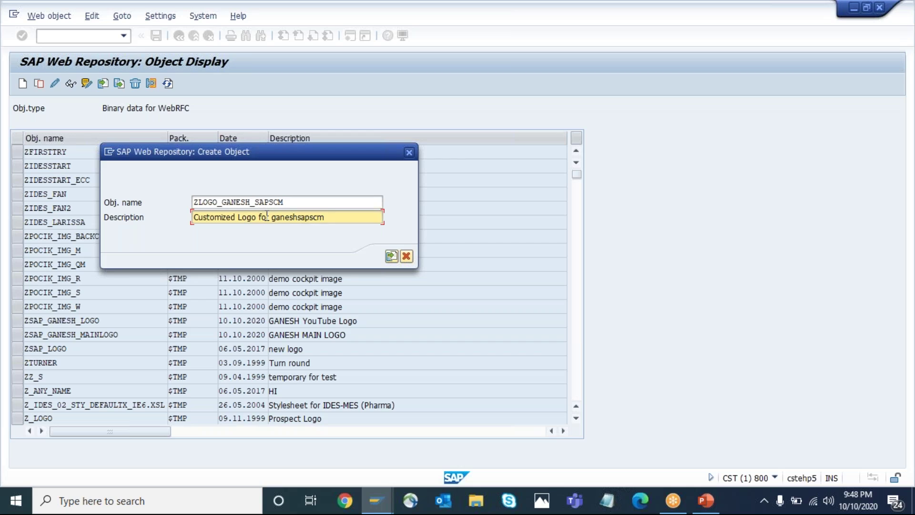
{"action": "key", "text": "BackSpace"}
{"action": "key", "text": "BackSpace"}
{"action": "key", "text": "BackSpace"}
{"action": "type", "text": "scm"}
Step: Upload the SAP LOGO 2 desktop image into the object and save it as a local object
{"action": "left_click", "coordinate": [391, 256]}
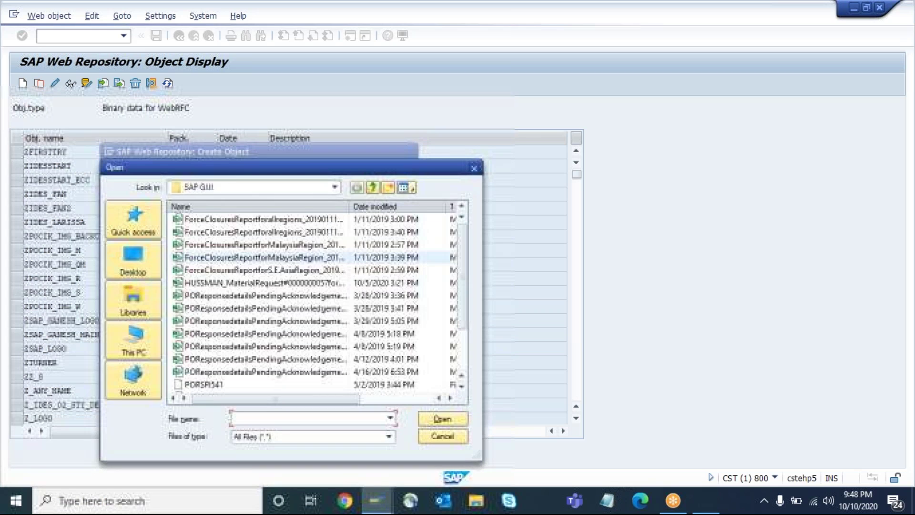
{"action": "left_click", "coordinate": [143, 258]}
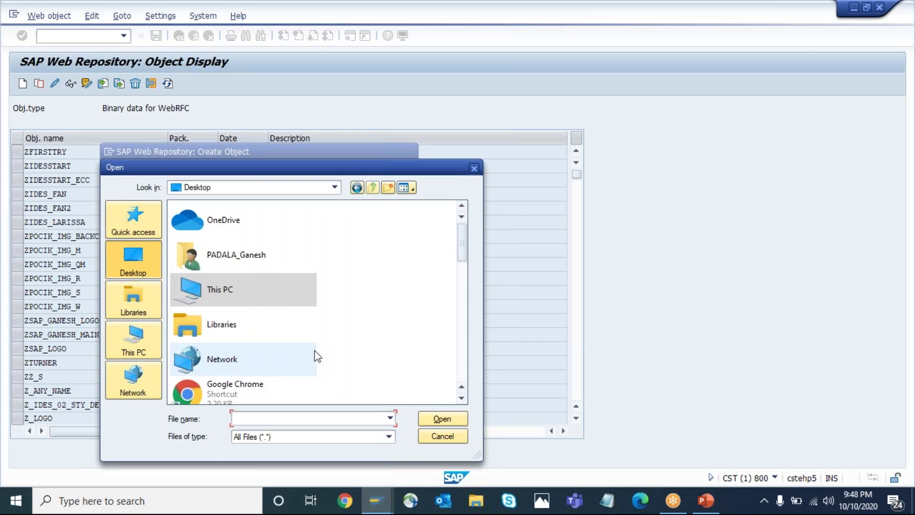
{"action": "mouse_move", "coordinate": [463, 269]}
{"action": "left_mouse_down"}
{"action": "mouse_move", "coordinate": [449, 394]}
{"action": "mouse_move", "coordinate": [451, 368]}
{"action": "left_mouse_up"}
{"action": "left_click", "coordinate": [248, 299]}
{"action": "left_click", "coordinate": [441, 419]}
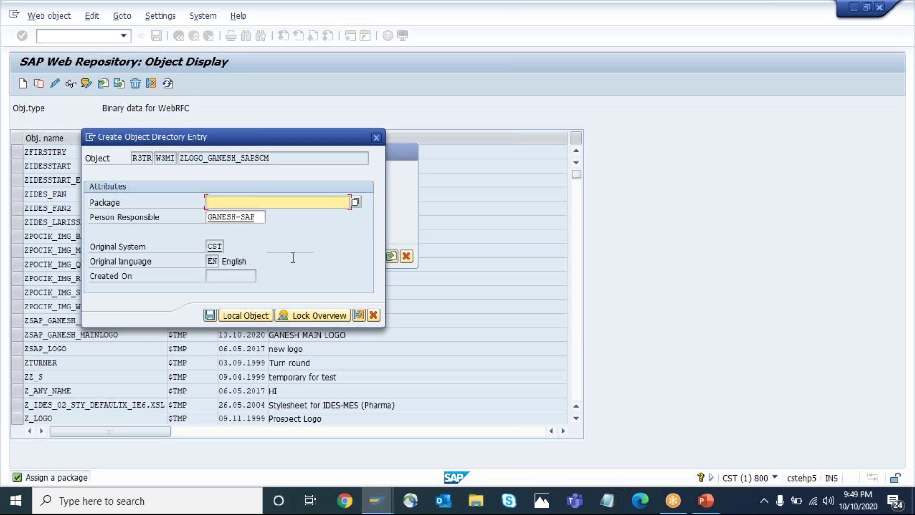
{"action": "left_click", "coordinate": [234, 315]}
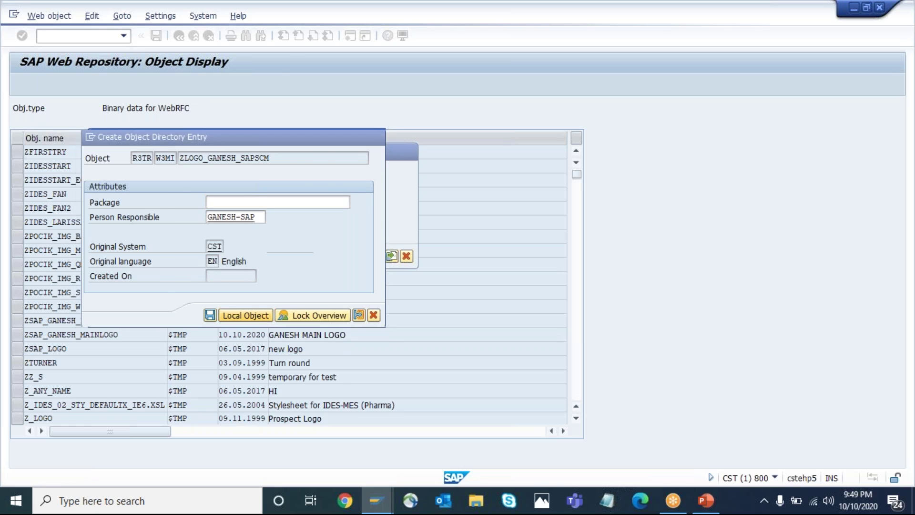
{"action": "left_click", "coordinate": [12, 237]}
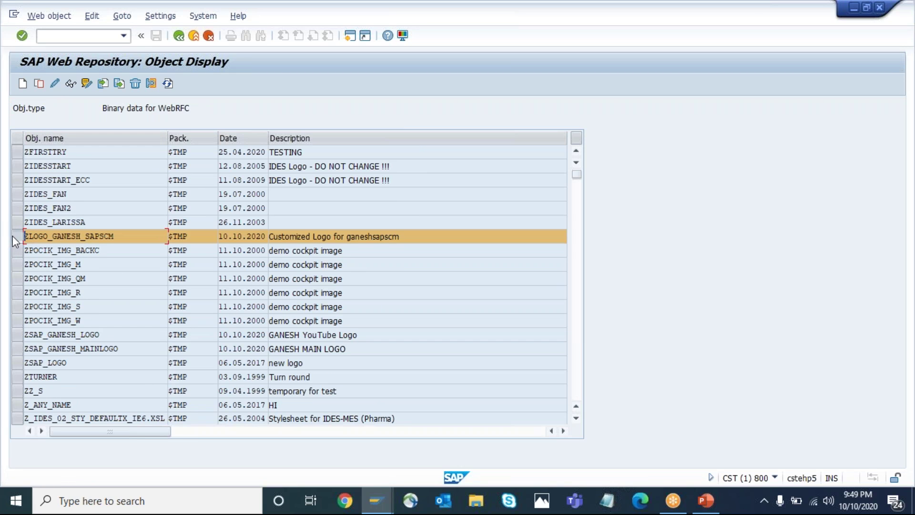
Step: Copy the object name, then open table SSM_CUST for maintenance via /osm30 in a new session
{"action": "left_click_drag", "start_coordinate": [114, 236], "coordinate": [20, 236]}
{"action": "key", "text": "ctrl+c"}
{"action": "left_click", "coordinate": [20, 237]}
{"action": "left_click", "coordinate": [82, 35]}
{"action": "type", "text": "/osm"}
{"action": "type", "text": "30"}
{"action": "key", "text": "Return"}
{"action": "type", "text": "s"}
{"action": "key", "text": "Down"}
{"action": "key", "text": "Return"}
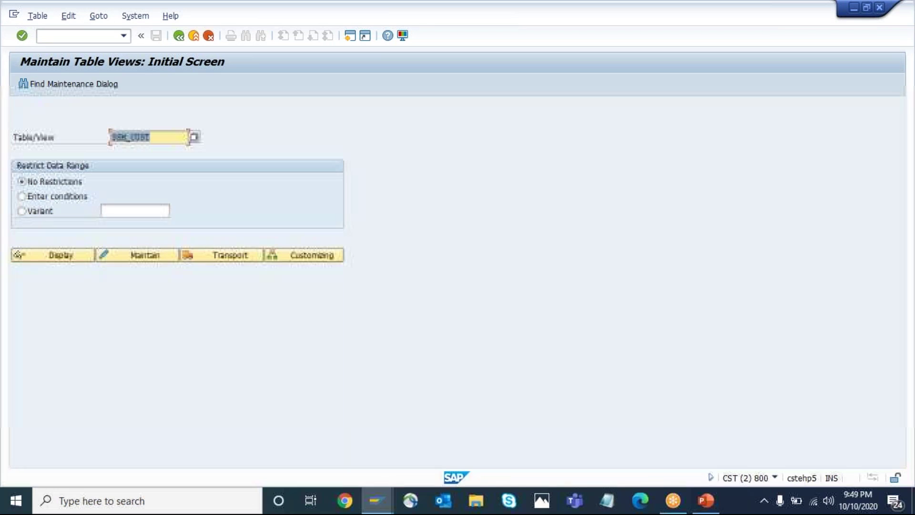
{"action": "left_click", "coordinate": [163, 138]}
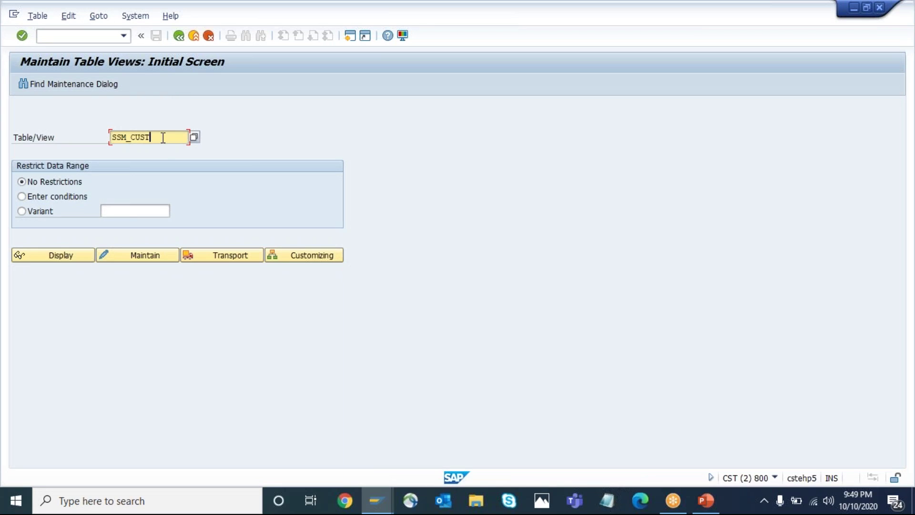
{"action": "left_click", "coordinate": [140, 253]}
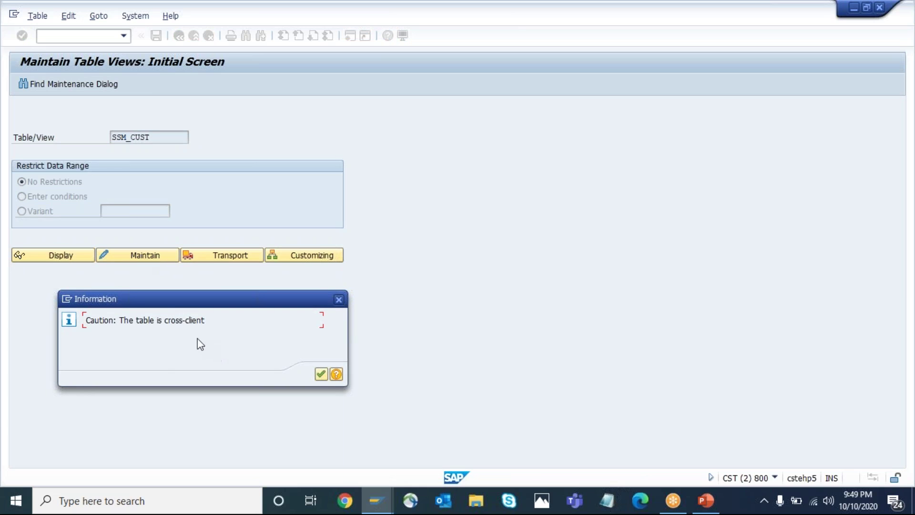
{"action": "left_click_drag", "start_coordinate": [210, 322], "coordinate": [83, 327]}
Step: Dismiss the cross-client caution and select the RESIZE_IMAGE and START_IMAGE values for editing
{"action": "left_click", "coordinate": [83, 328]}
{"action": "key", "text": "Return"}
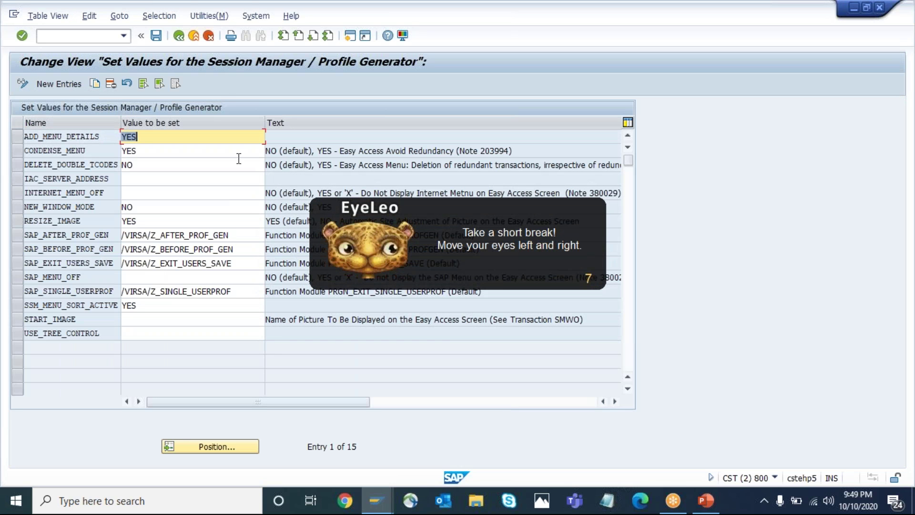
{"action": "left_click", "coordinate": [16, 222]}
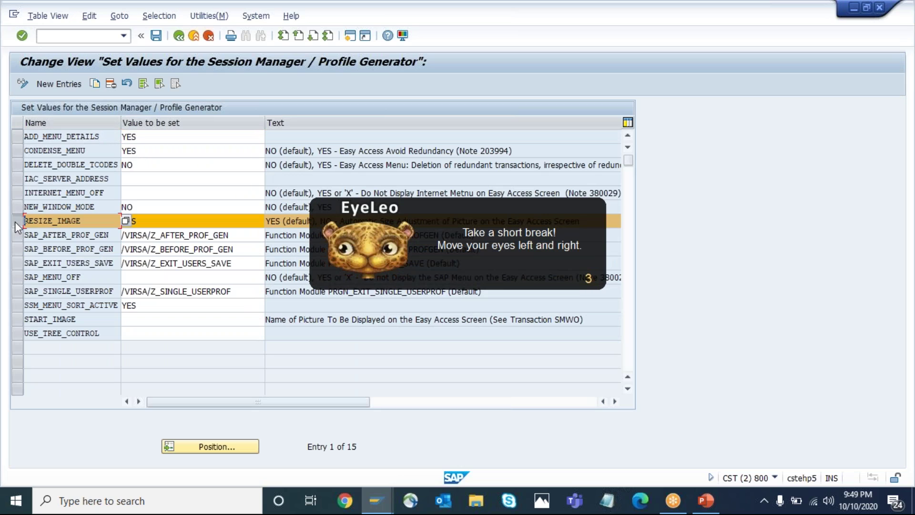
{"action": "left_click", "coordinate": [17, 320]}
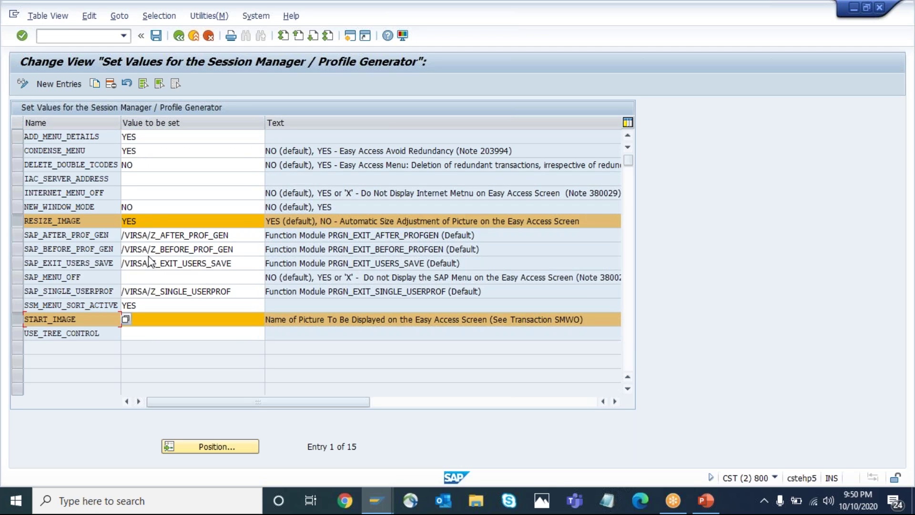
{"action": "left_click", "coordinate": [159, 218]}
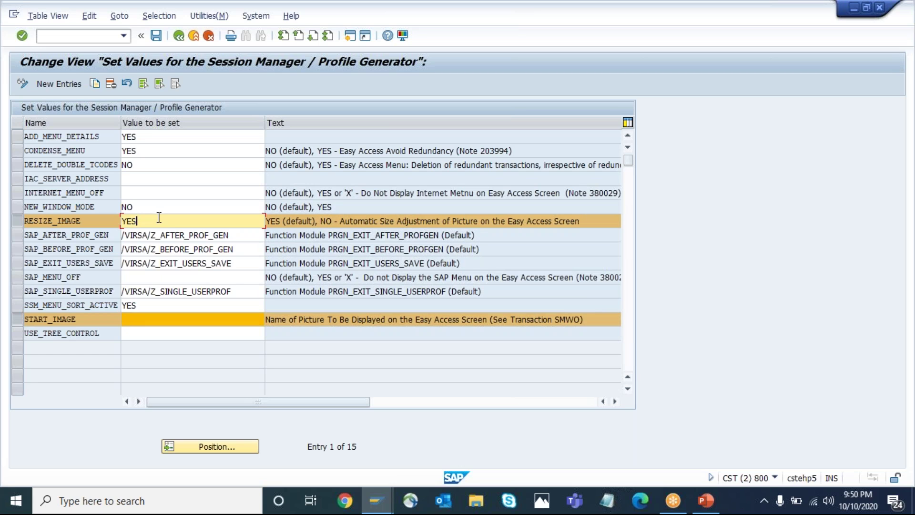
{"action": "left_click", "coordinate": [138, 320]}
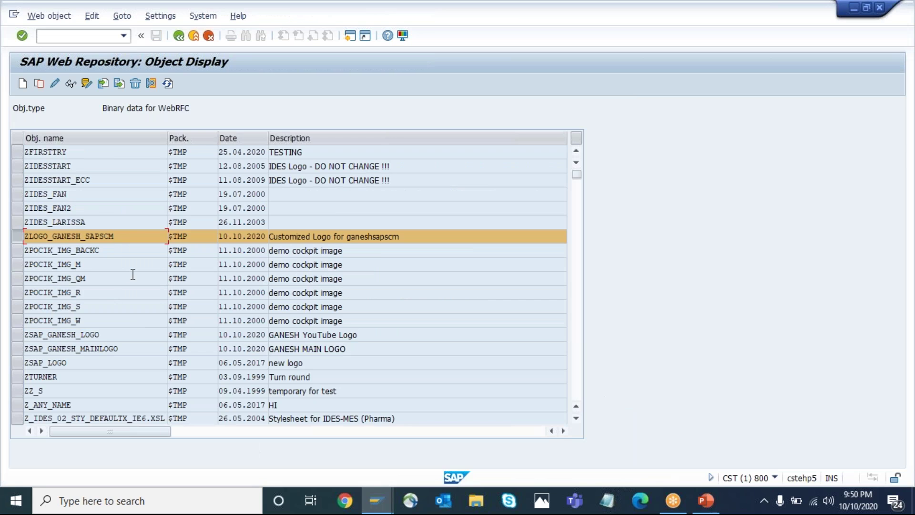
Step: Paste ZLOGO_GANESH_SAPSCM into the START_IMAGE value, leaving RESIZE_IMAGE at YES
{"action": "left_click_drag", "start_coordinate": [132, 238], "coordinate": [11, 233]}
{"action": "left_click_drag", "start_coordinate": [126, 234], "coordinate": [18, 235]}
{"action": "left_click", "coordinate": [24, 236]}
{"action": "key", "text": "alt+Tab"}
{"action": "key", "text": "ctrl+v"}
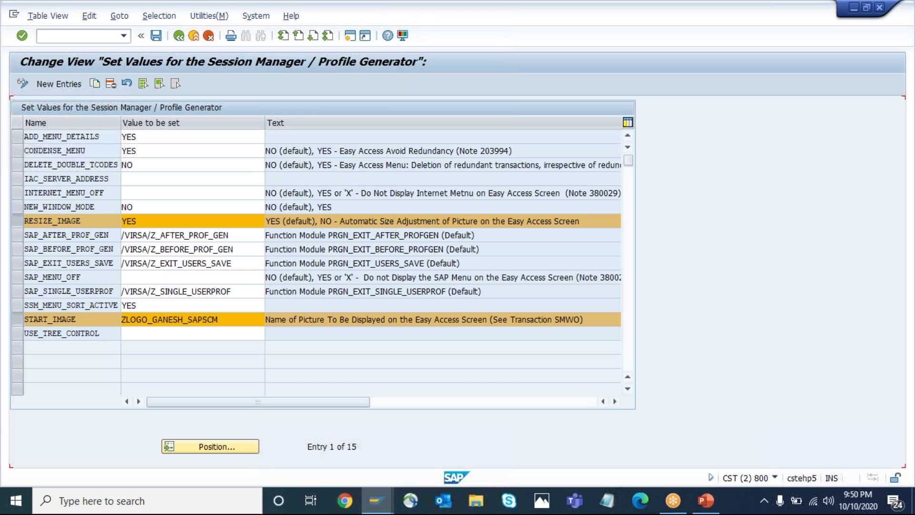
{"action": "left_click_drag", "start_coordinate": [122, 319], "coordinate": [219, 319]}
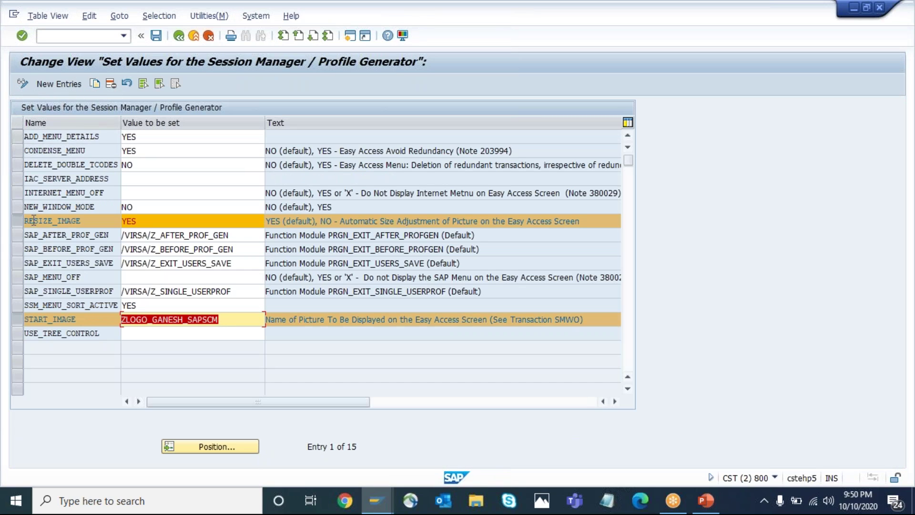
{"action": "left_click", "coordinate": [173, 219]}
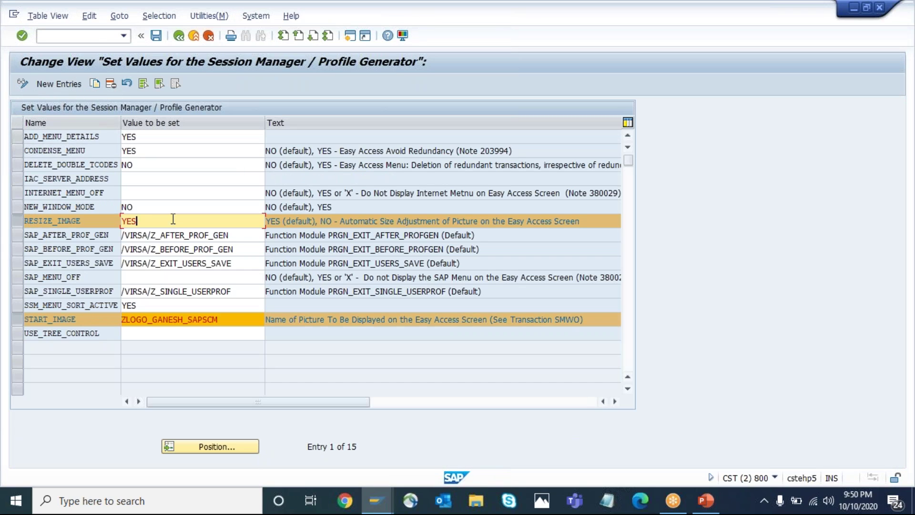
{"action": "left_click", "coordinate": [229, 319]}
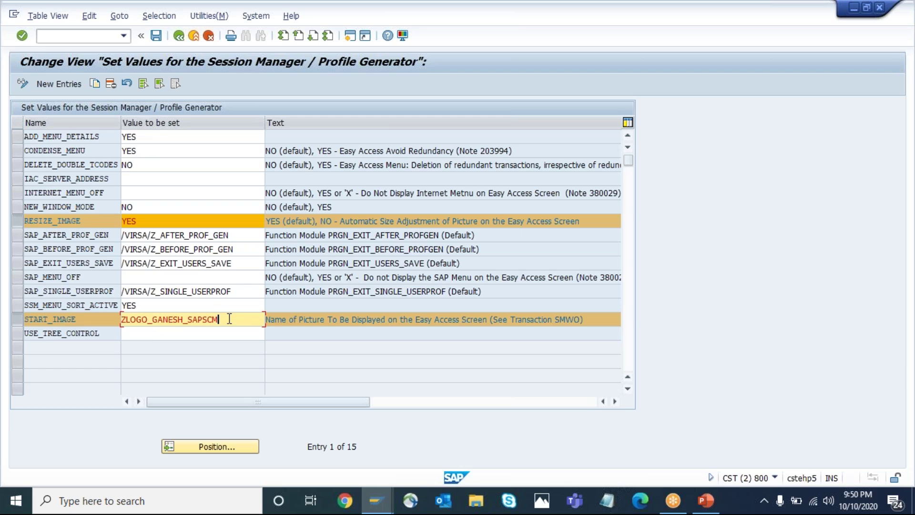
Step: Save the change under a new workbench request named GANESHSAPSCMLOGO
{"action": "left_click", "coordinate": [156, 37]}
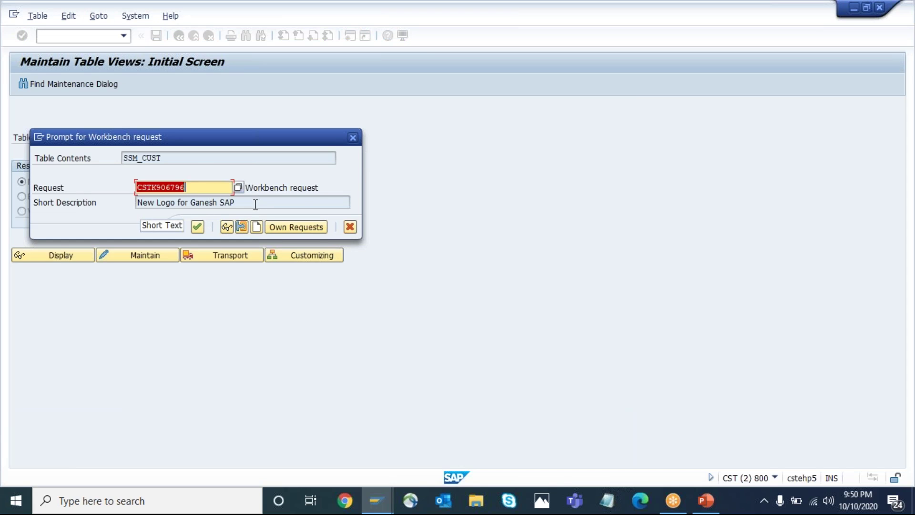
{"action": "left_click", "coordinate": [255, 204]}
{"action": "key", "text": "Return"}
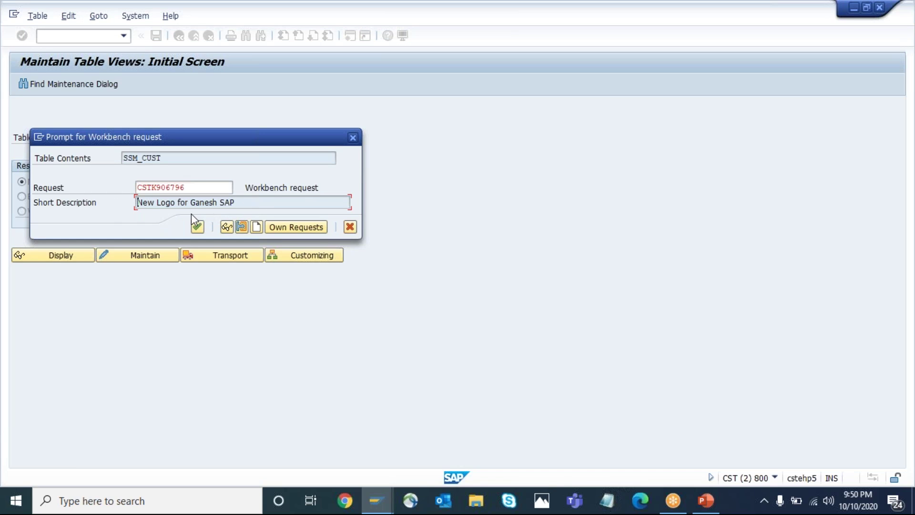
{"action": "left_click", "coordinate": [257, 227]}
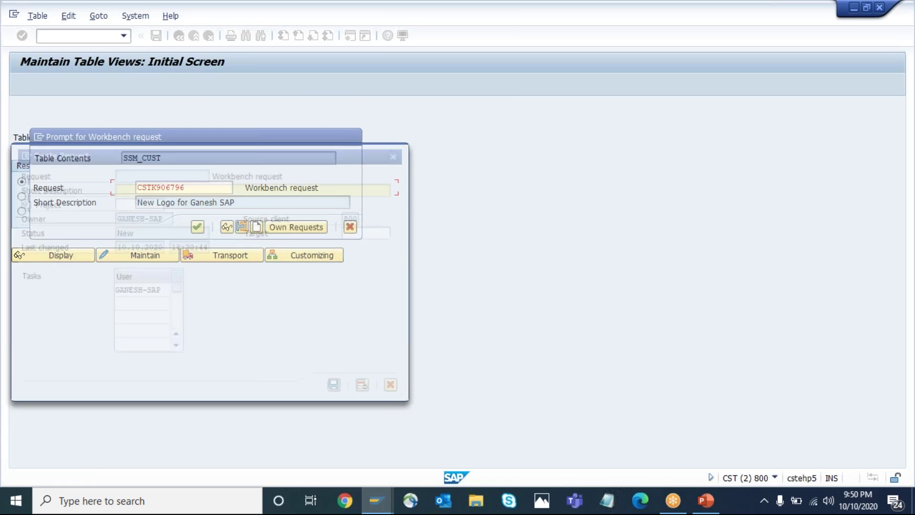
{"action": "type", "text": "ga"}
{"action": "key", "text": "BackSpace"}
{"action": "key", "text": "BackSpace"}
{"action": "type", "text": "G"}
{"action": "type", "text": "ANESHSAPSCMLOGO"}
{"action": "key", "text": "Return"}
{"action": "left_click", "coordinate": [199, 230]}
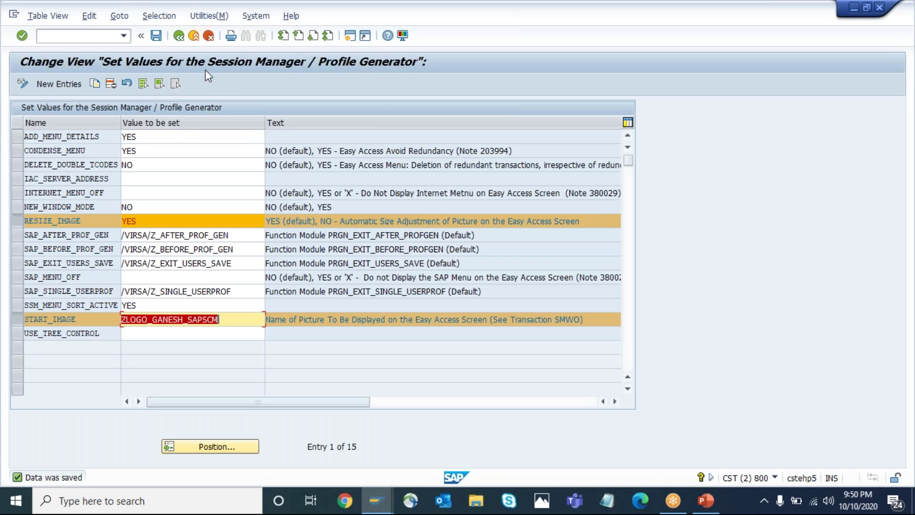
Step: Go back twice to SAP Easy Access and enter /nex to log off
{"action": "left_click", "coordinate": [177, 38]}
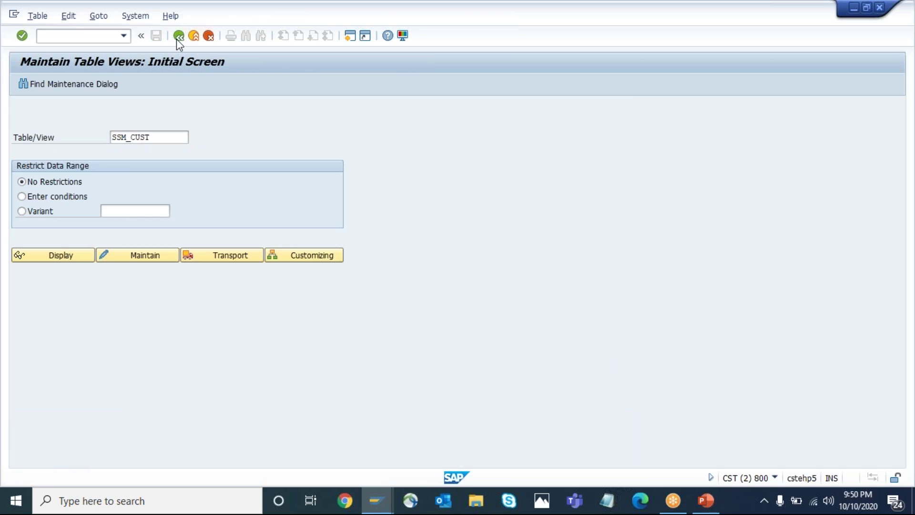
{"action": "left_click", "coordinate": [177, 37]}
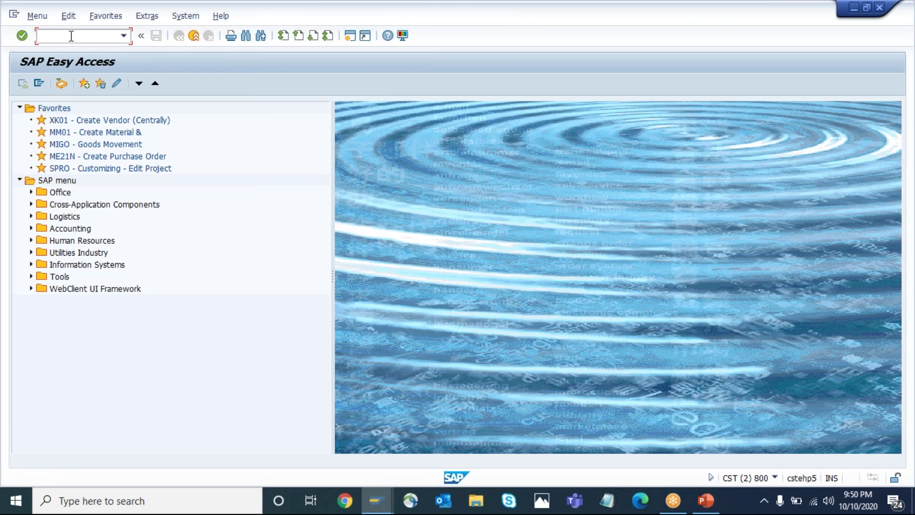
{"action": "type", "text": "/nex"}
Step: Log off SAP and add sub-bullets 'Maintain Mime Types' and 'Crate Object and upload Image' under SMW0
{"action": "key", "text": "Return"}
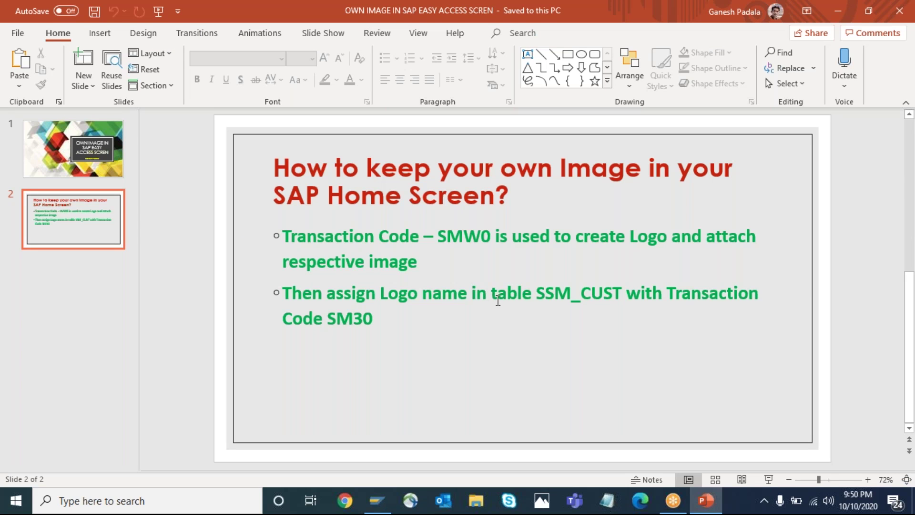
{"action": "left_click", "coordinate": [437, 262]}
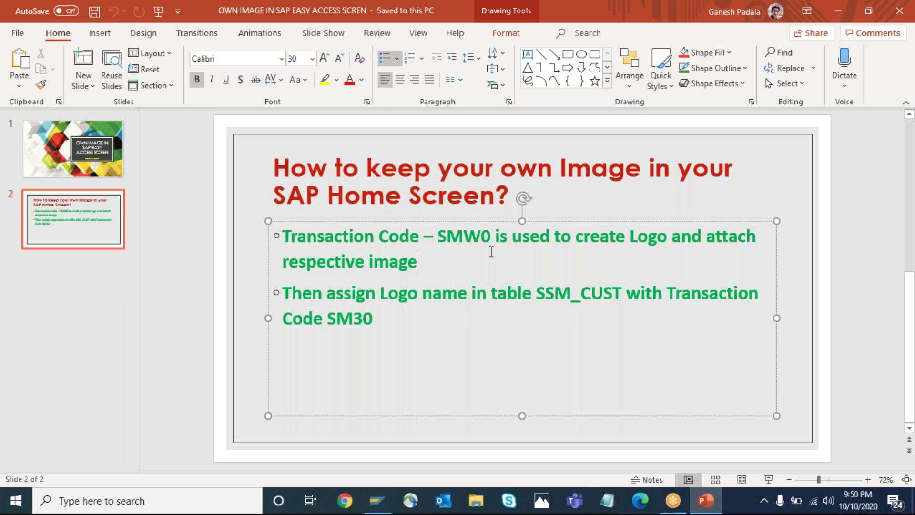
{"action": "key", "text": "Return"}
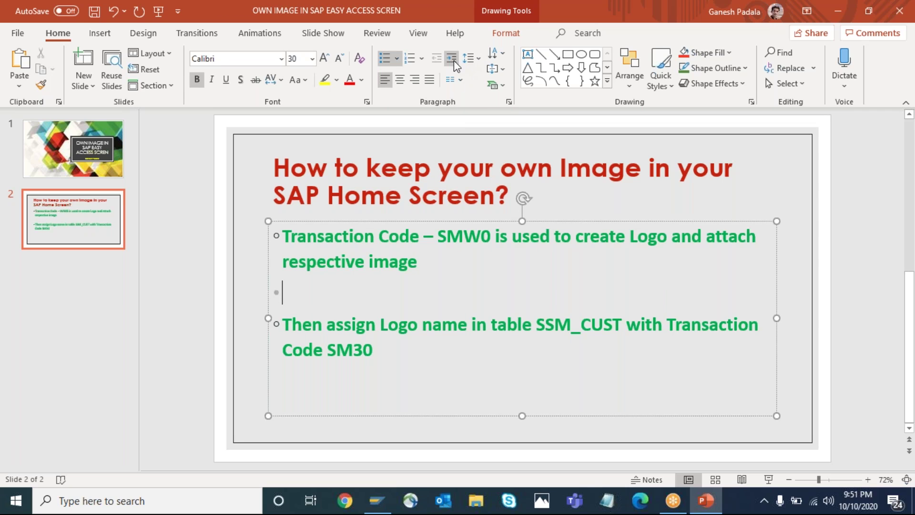
{"action": "left_click", "coordinate": [453, 59]}
{"action": "type", "text": "Main"}
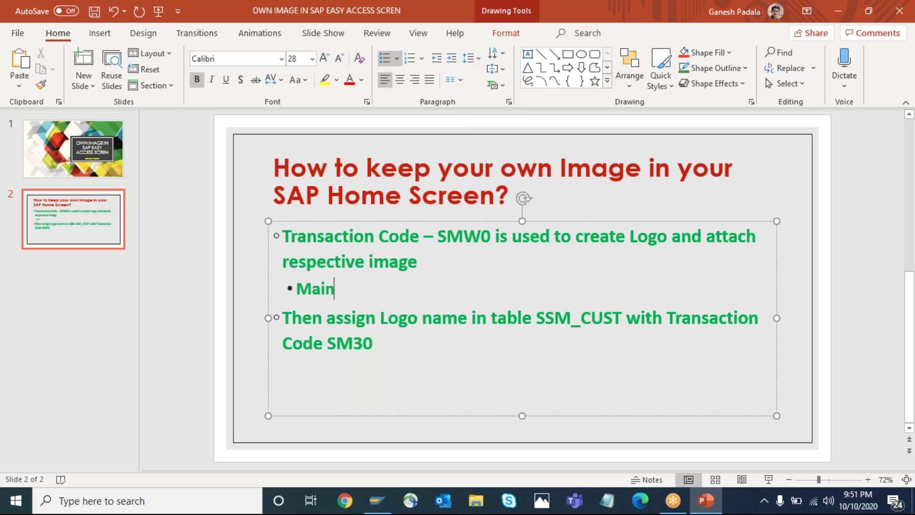
{"action": "type", "text": "taint Mi"}
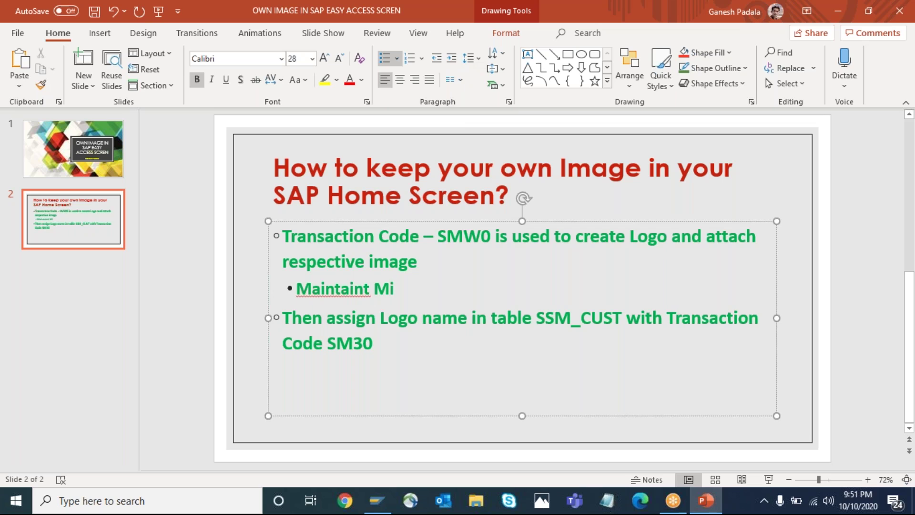
{"action": "key", "text": "BackSpace"}
{"action": "key", "text": "BackSpace"}
{"action": "key", "text": "BackSpace"}
{"action": "key", "text": "BackSpace"}
{"action": "type", "text": "Min"}
{"action": "key", "text": "BackSpace"}
{"action": "type", "text": "me Types"}
{"action": "key", "text": "Return"}
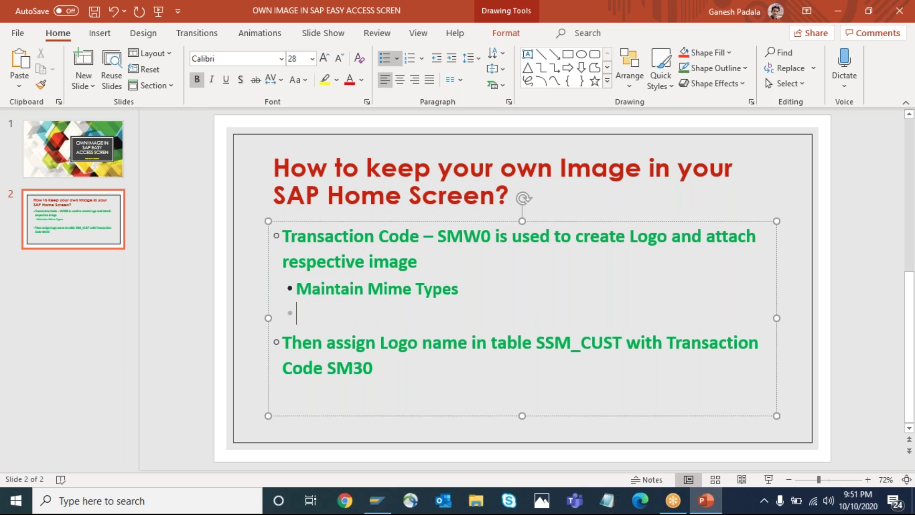
{"action": "type", "text": "Crate Object and "}
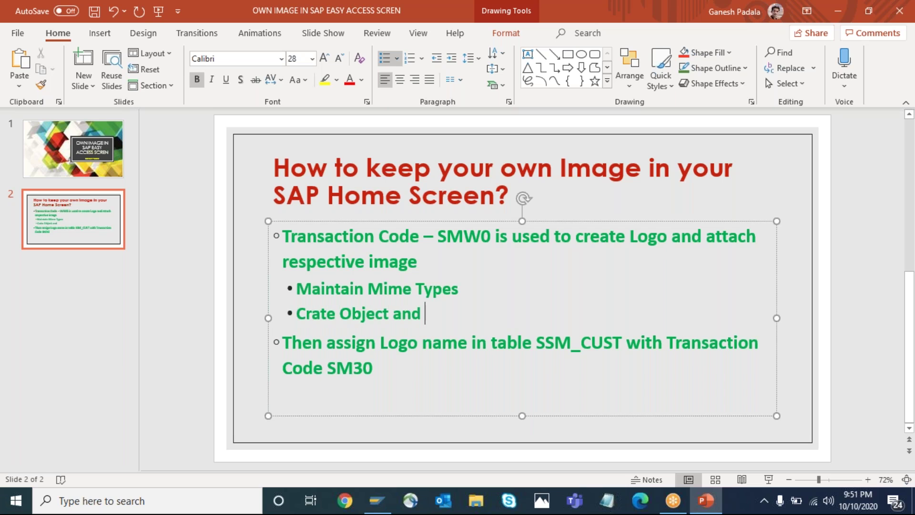
{"action": "type", "text": "upload Image"}
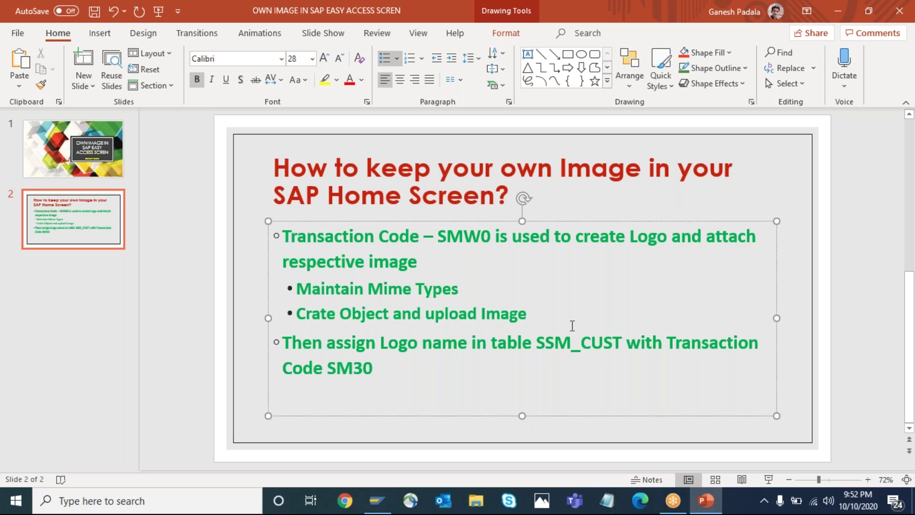
Step: Indent the two SMW0 sub-points one more level and colour them dark blue
{"action": "left_click_drag", "start_coordinate": [540, 321], "coordinate": [296, 288]}
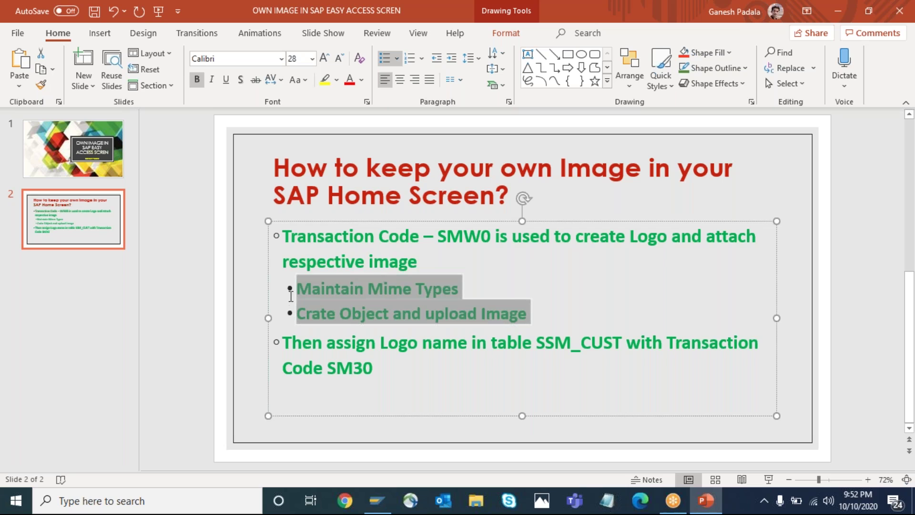
{"action": "left_click", "coordinate": [451, 58]}
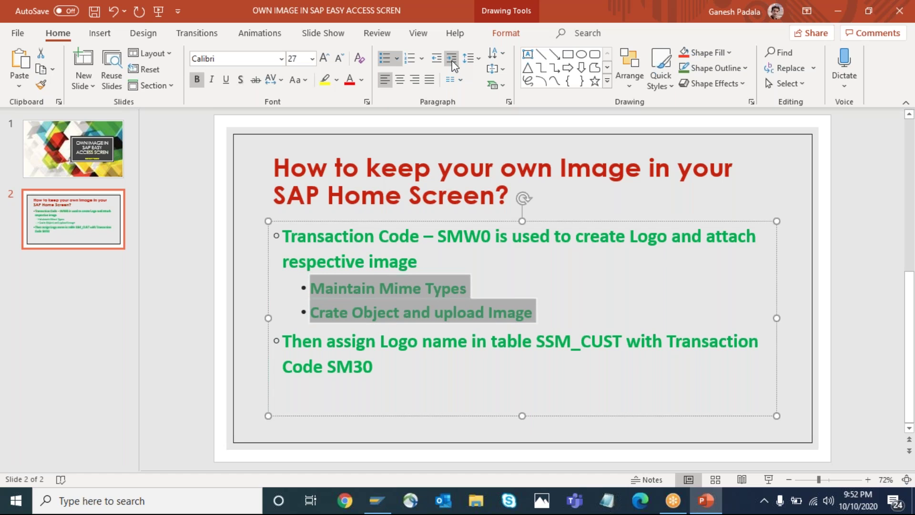
{"action": "left_click", "coordinate": [528, 329]}
{"action": "left_click", "coordinate": [394, 367]}
{"action": "key", "text": "Return"}
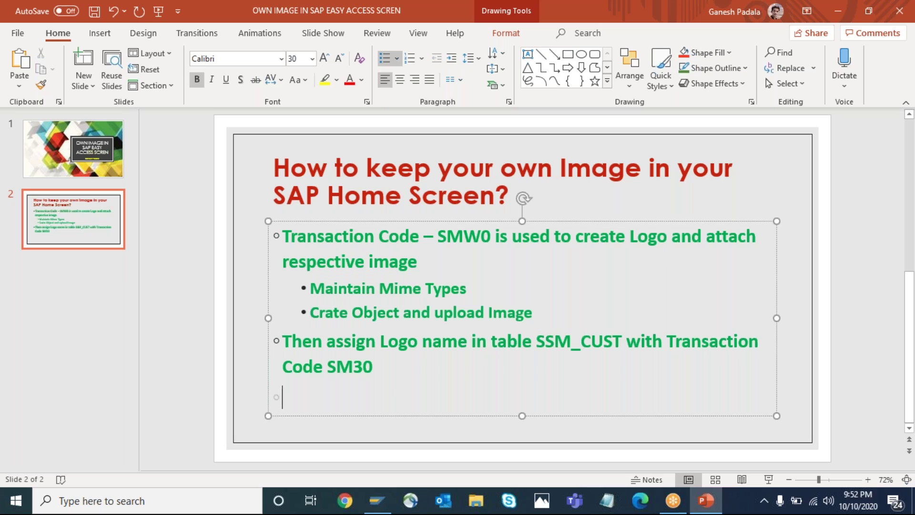
{"action": "key", "text": "BackSpace"}
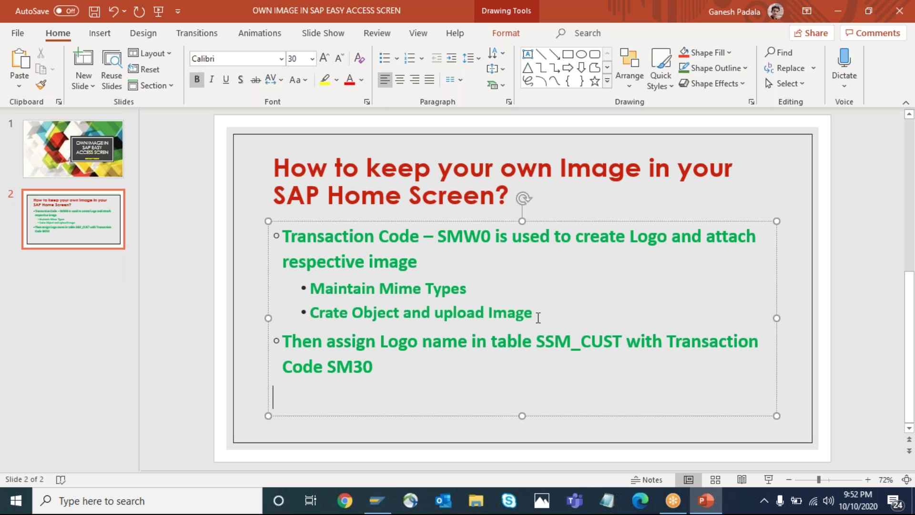
{"action": "mouse_move", "coordinate": [536, 315]}
{"action": "left_mouse_down"}
{"action": "mouse_move", "coordinate": [304, 302]}
{"action": "mouse_move", "coordinate": [285, 283]}
{"action": "left_mouse_up"}
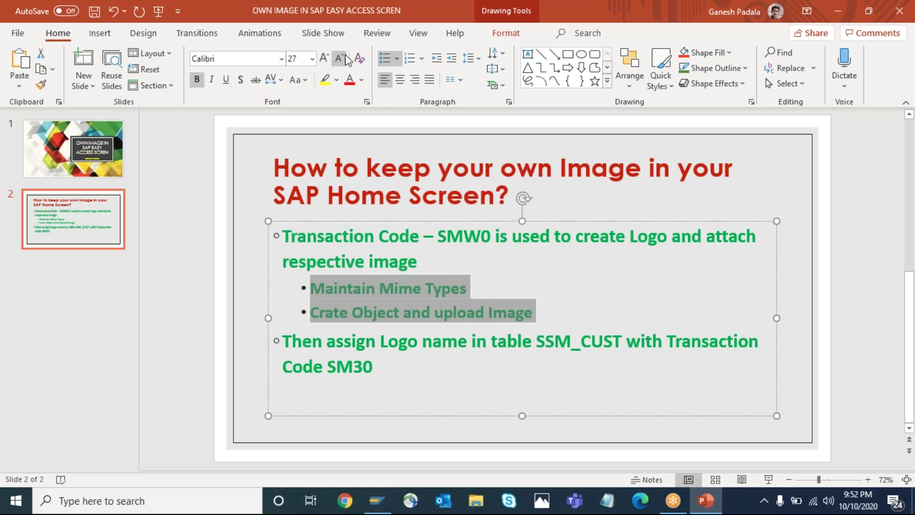
{"action": "left_click", "coordinate": [362, 79]}
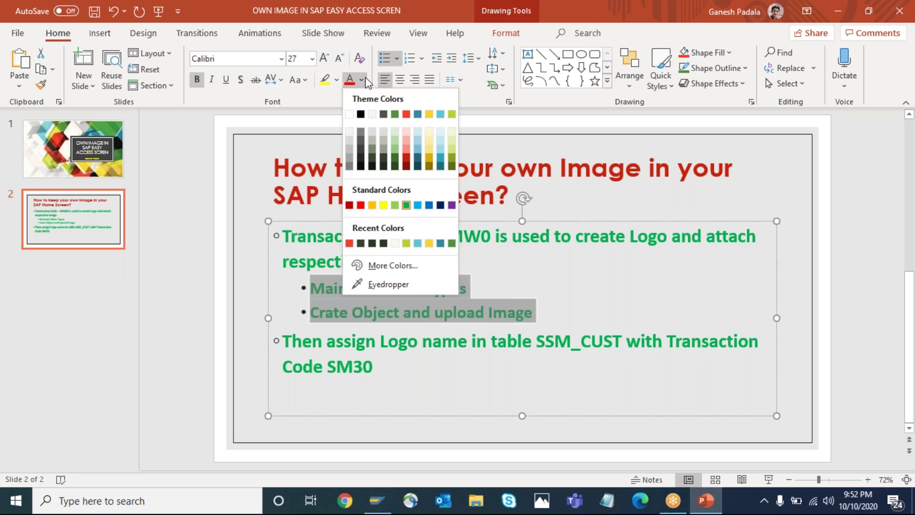
{"action": "left_click", "coordinate": [440, 206]}
Step: Add a dark blue sub-point 'Assignment of Image Object' under the Code SM30 point
{"action": "left_click", "coordinate": [364, 375]}
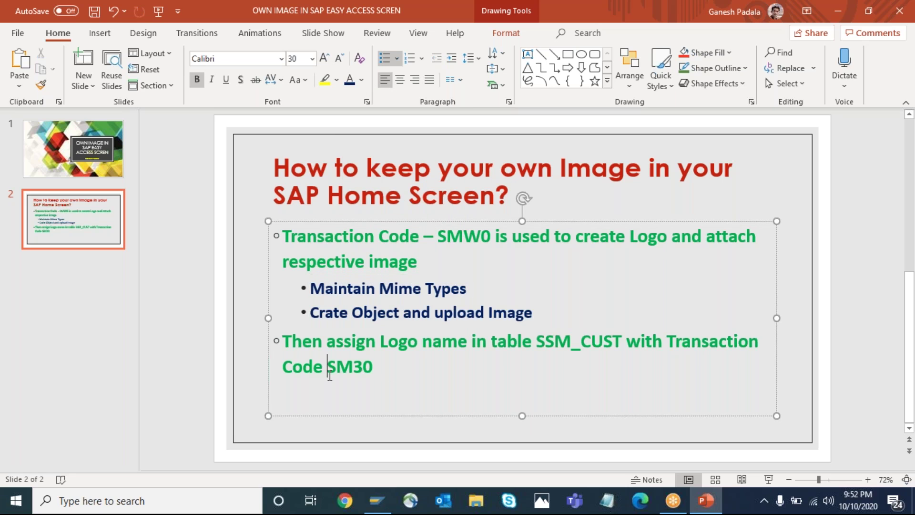
{"action": "key", "text": "Return"}
{"action": "key", "text": "ctrl+v"}
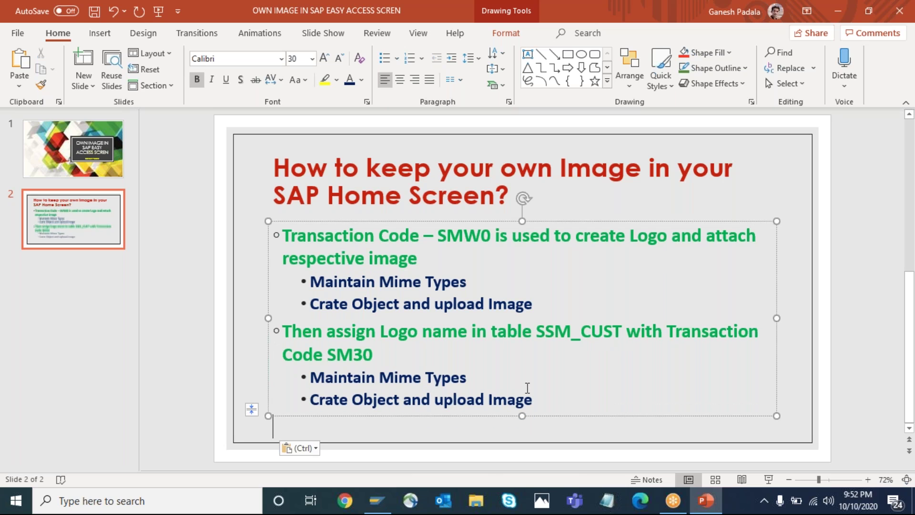
{"action": "left_click_drag", "start_coordinate": [533, 400], "coordinate": [312, 400]}
{"action": "key", "text": "BackSpace"}
{"action": "key", "text": "BackSpace"}
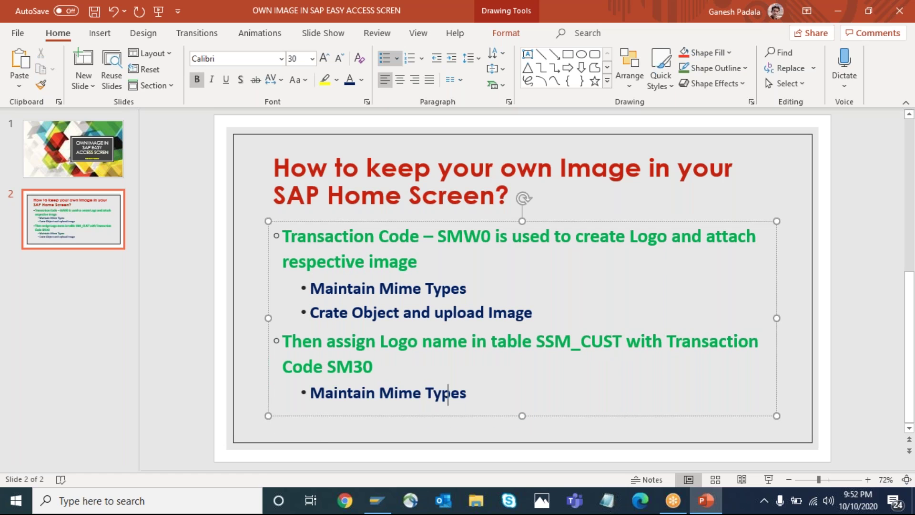
{"action": "left_click_drag", "start_coordinate": [467, 393], "coordinate": [311, 393]}
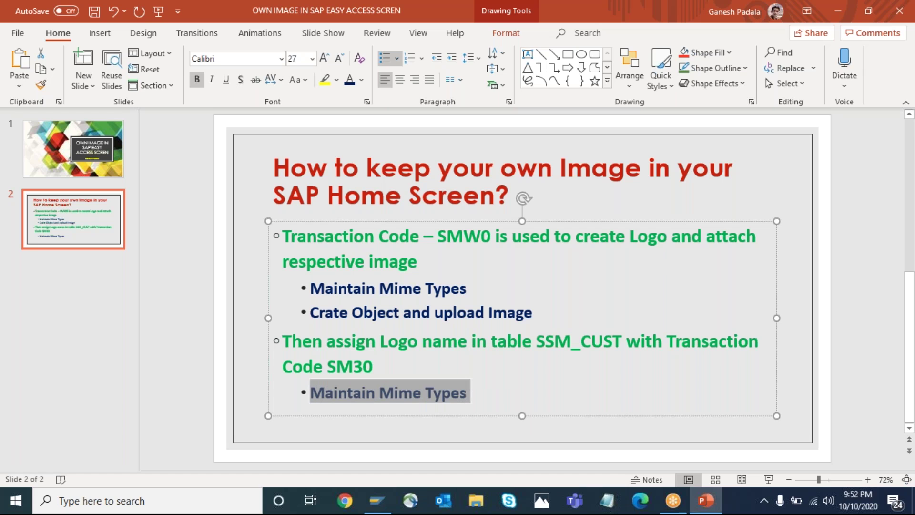
{"action": "type", "text": "Image Object is asse"}
{"action": "key", "text": "BackSpace"}
{"action": "key", "text": "BackSpace"}
{"action": "key", "text": "BackSpace"}
{"action": "key", "text": "BackSpace"}
{"action": "key", "text": "BackSpace"}
{"action": "key", "text": "BackSpace"}
{"action": "key", "text": "BackSpace"}
{"action": "key", "text": "BackSpace"}
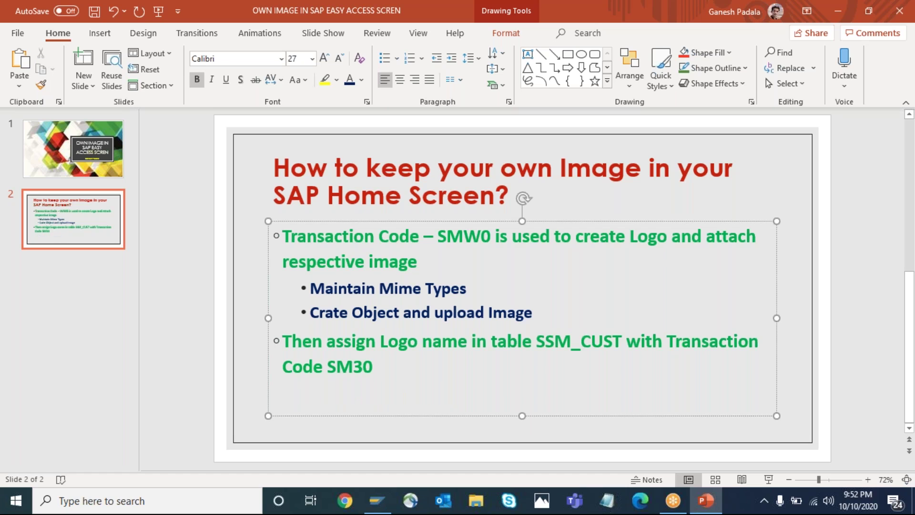
{"action": "type", "text": "Assignment of Image Object"}
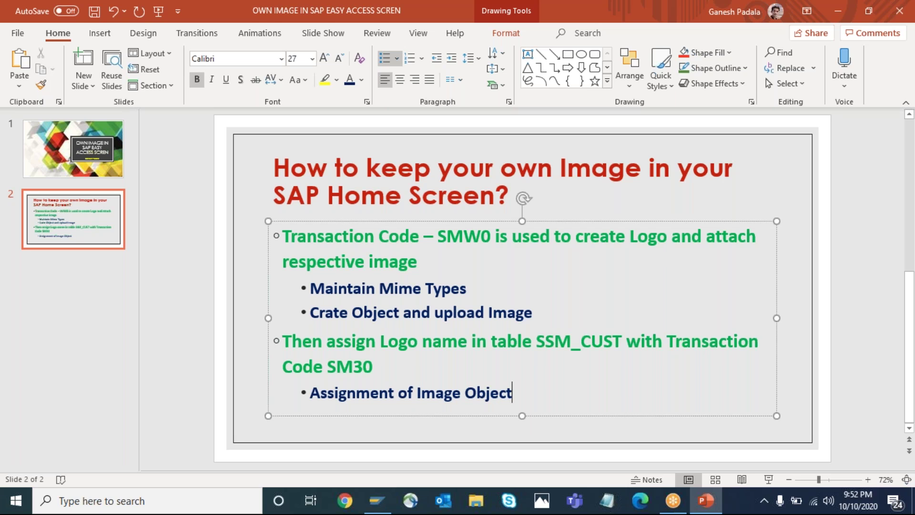
Step: Log back on to SAP and widen the Easy Access image area showing the custom logo
{"action": "key", "text": "alt+Tab"}
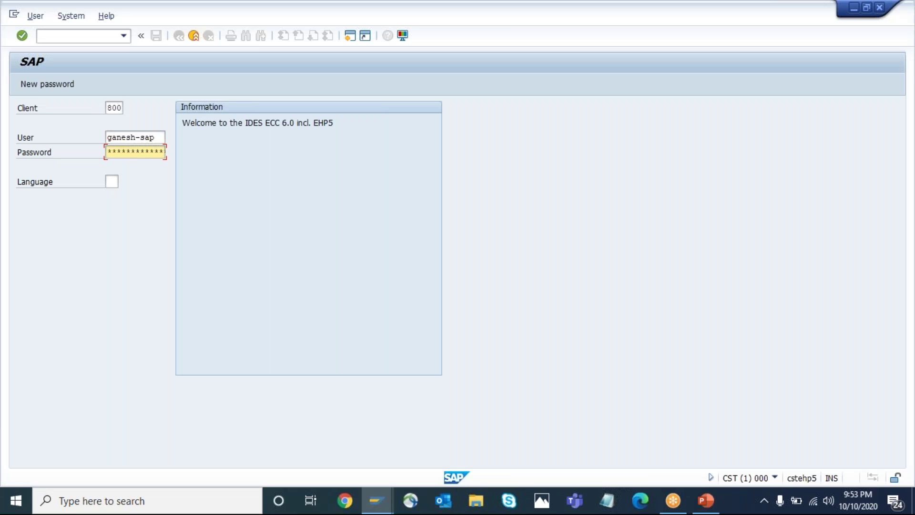
{"action": "type", "text": "********"}
{"action": "key", "text": "Return"}
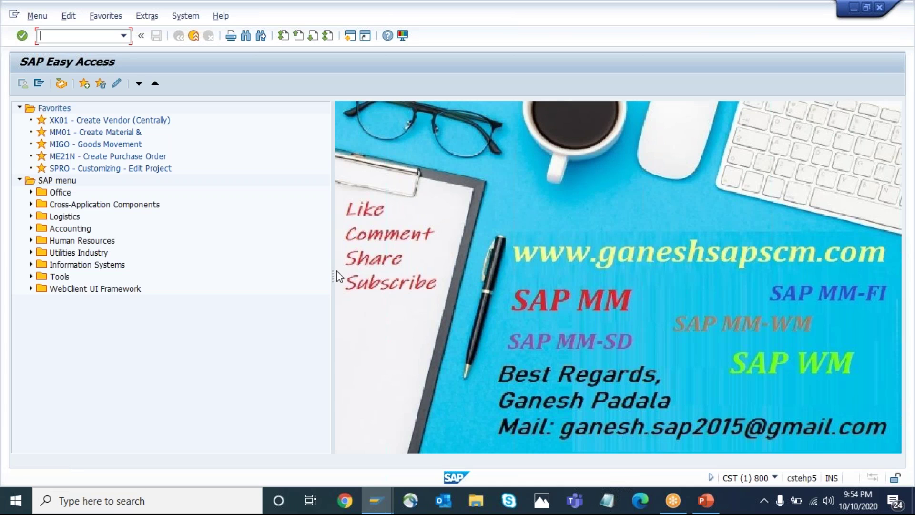
{"action": "mouse_move", "coordinate": [333, 272]}
{"action": "left_mouse_down"}
{"action": "mouse_move", "coordinate": [277, 264]}
{"action": "mouse_move", "coordinate": [247, 274]}
{"action": "left_mouse_up"}
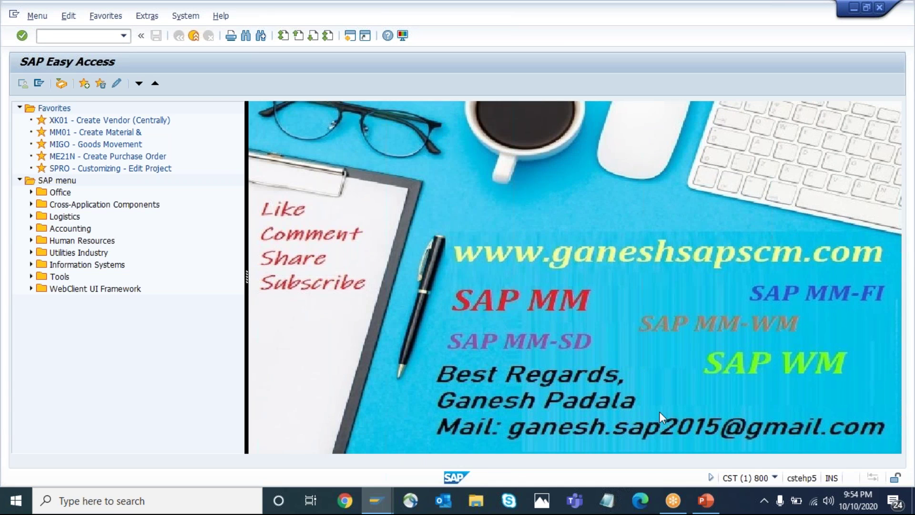